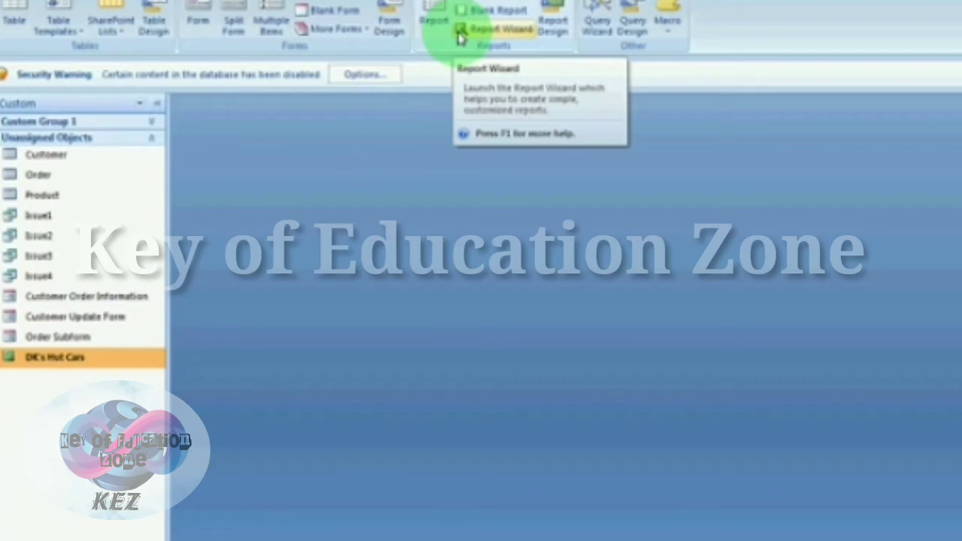
Start a report with the Report Wizard and include all fields of the Customer table.
left_click(459, 31)
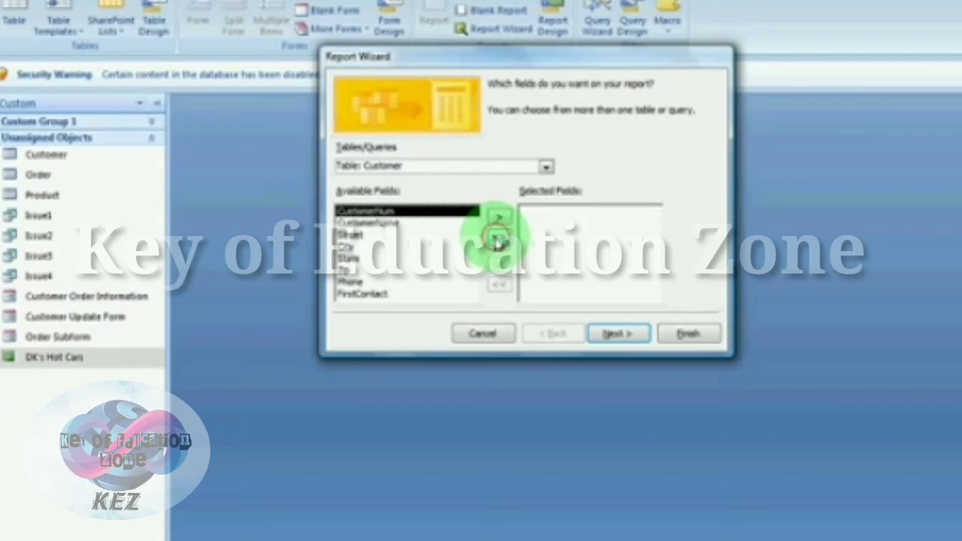
left_click(500, 242)
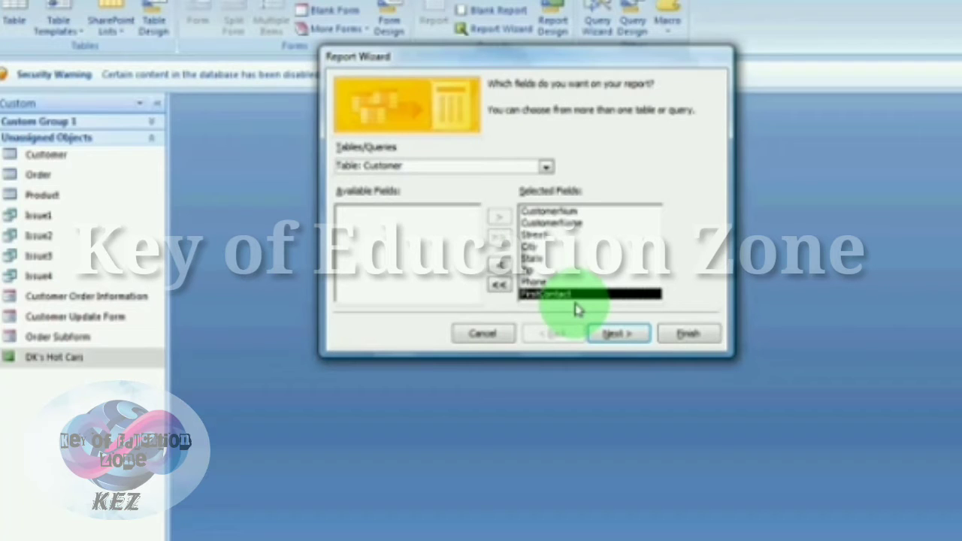
left_click(500, 244)
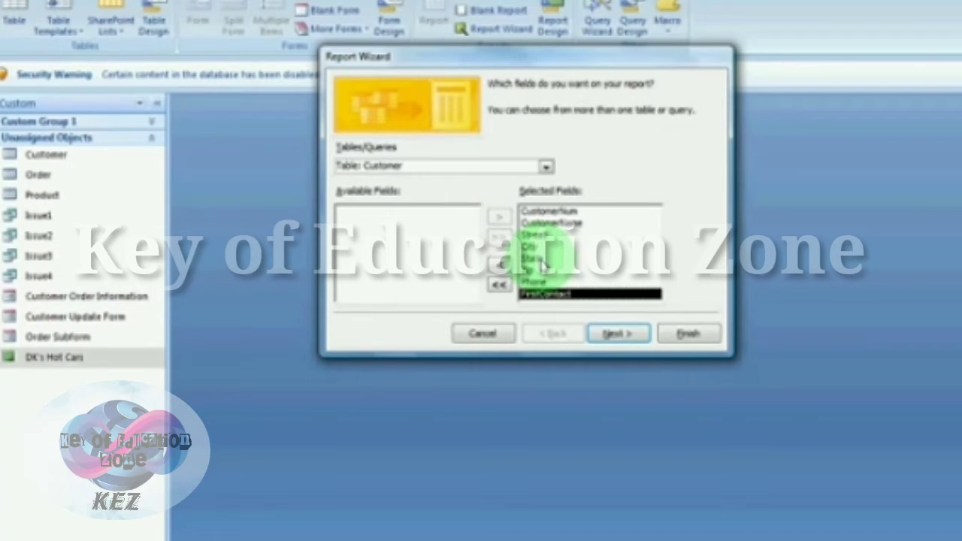
left_click(598, 340)
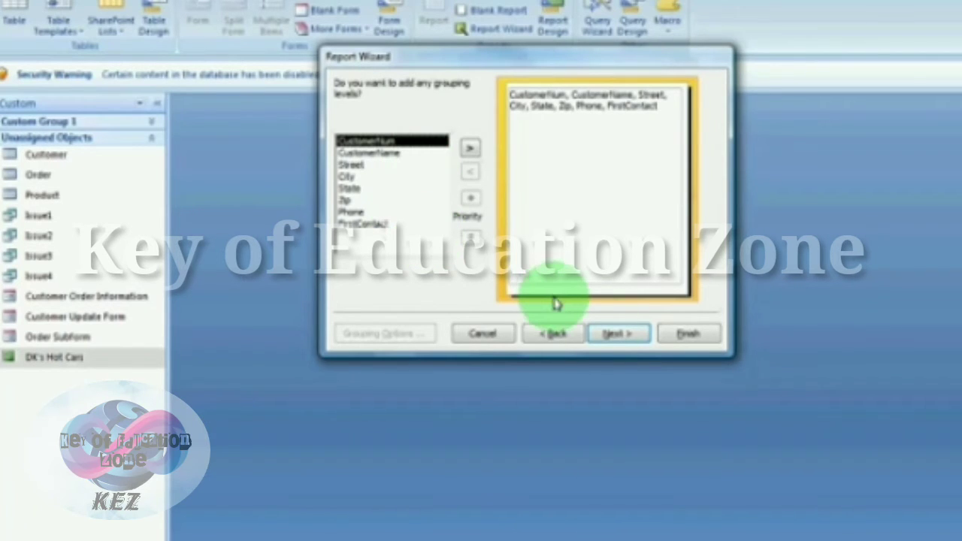
Skip grouping and sorting, and lay the report out as Justified in portrait orientation.
left_click(613, 335)
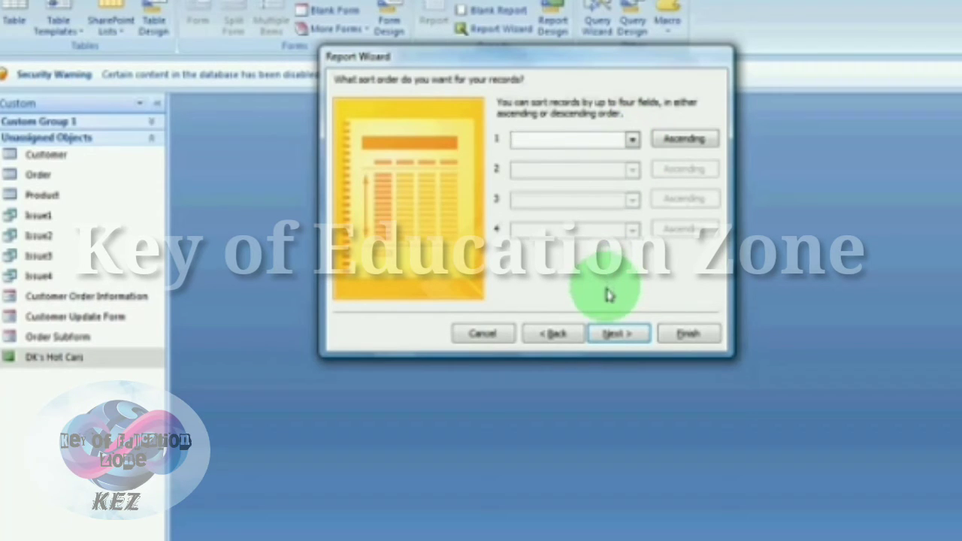
left_click(609, 337)
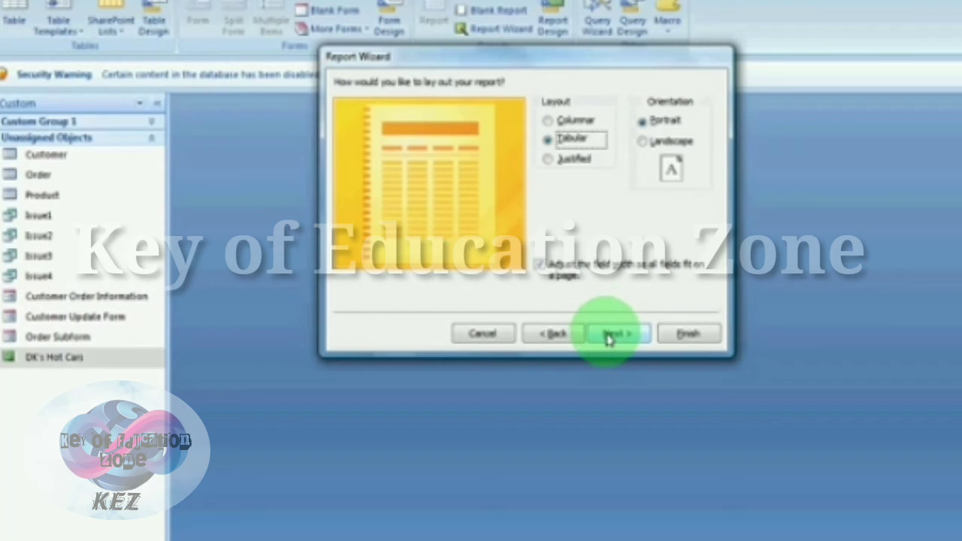
left_click(549, 122)
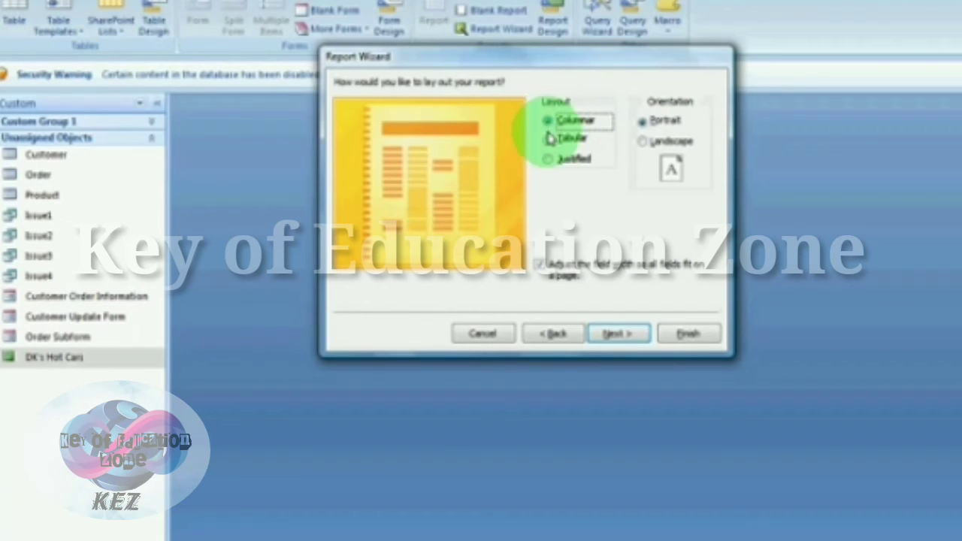
left_click(548, 139)
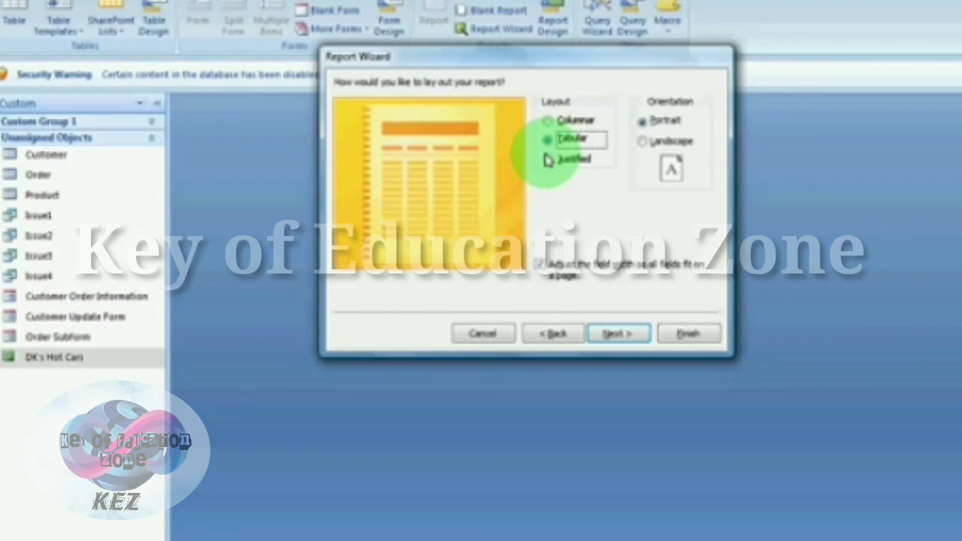
left_click(549, 160)
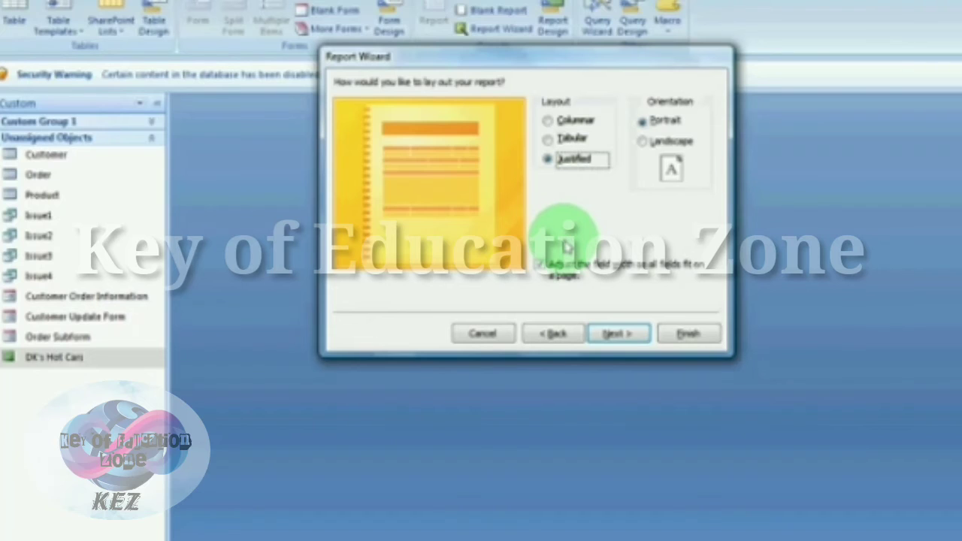
left_click(604, 339)
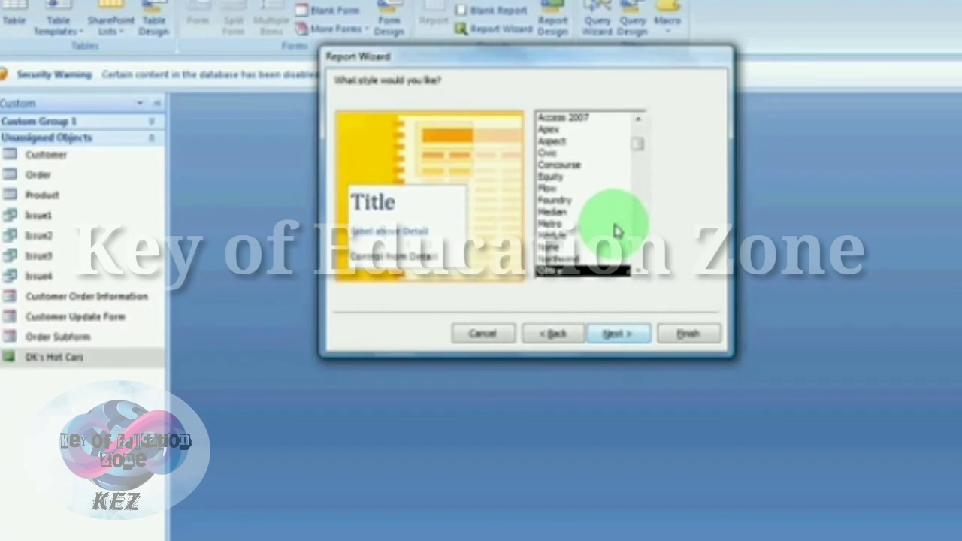
Preview the Apex, Aspect, Civic and Concourse styles for the report.
left_click(640, 147)
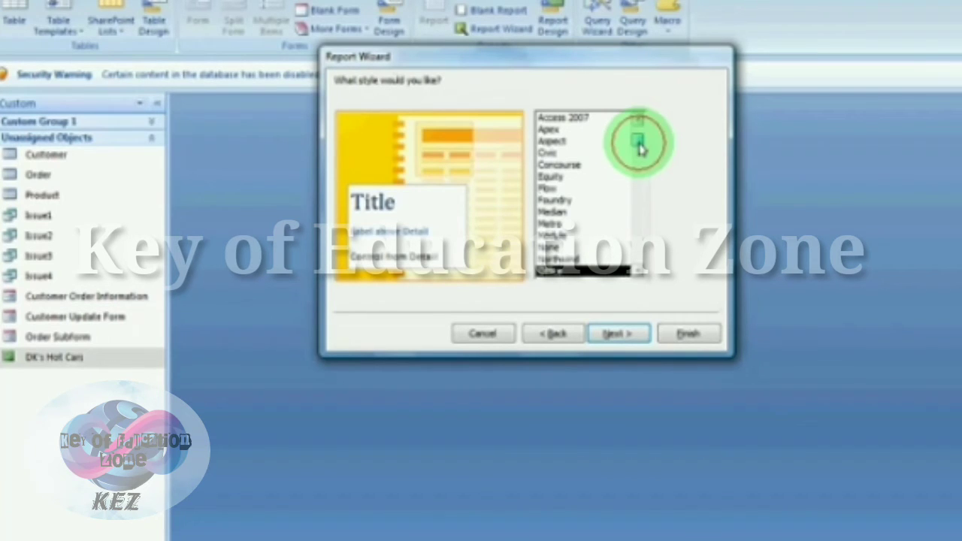
left_click_drag(640, 147, 638, 142)
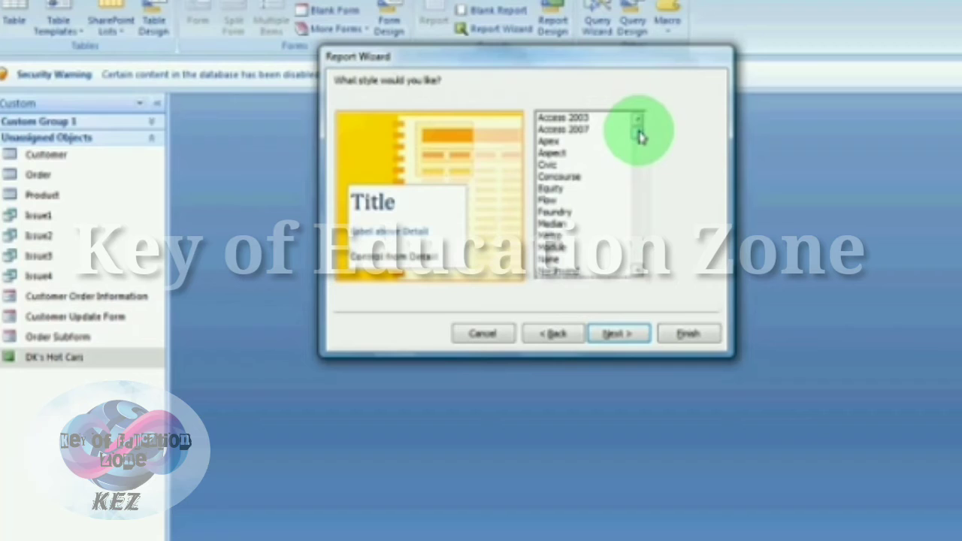
left_click(640, 137)
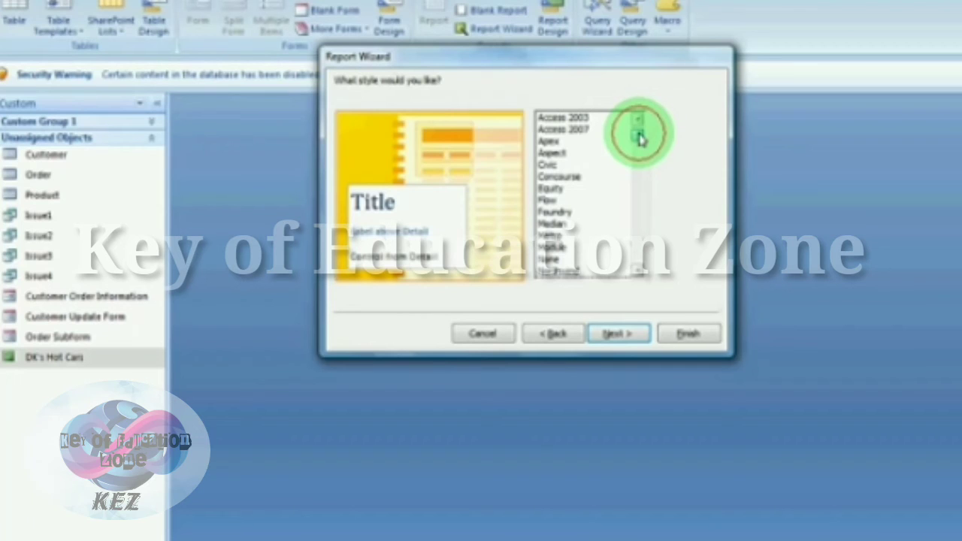
left_click(569, 148)
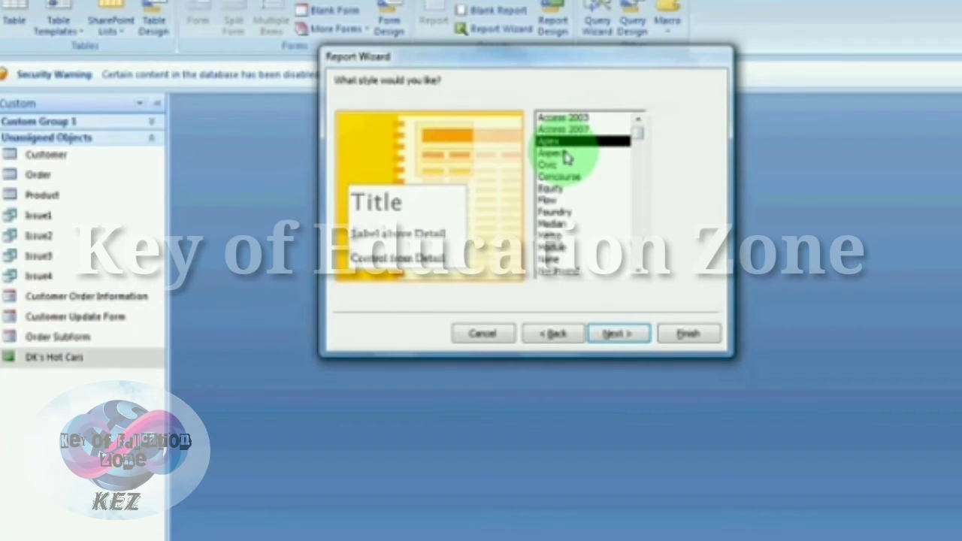
left_click(567, 154)
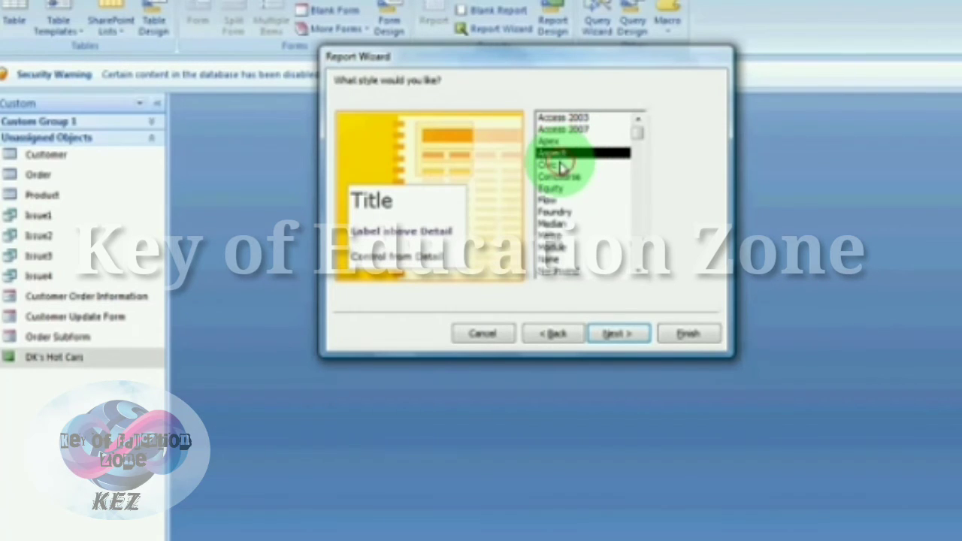
left_click(563, 165)
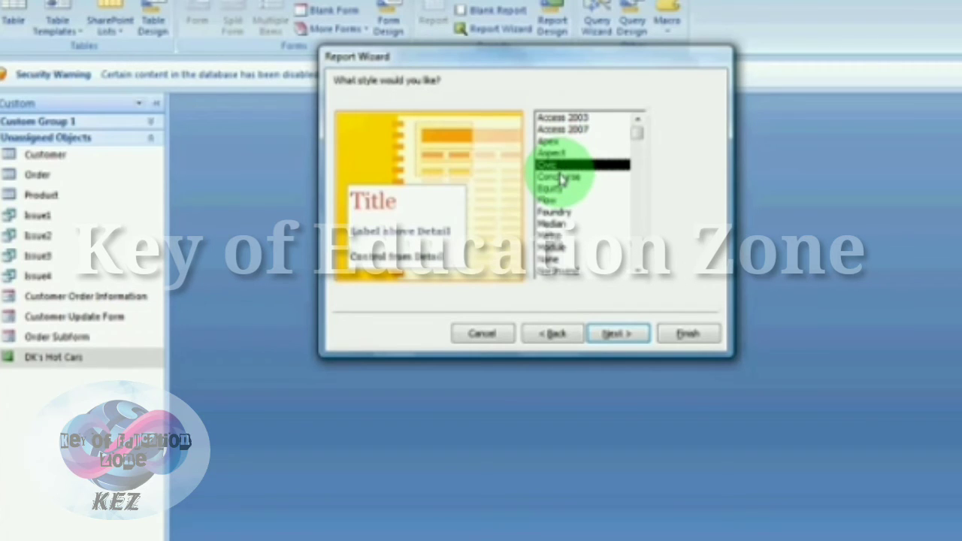
left_click(562, 177)
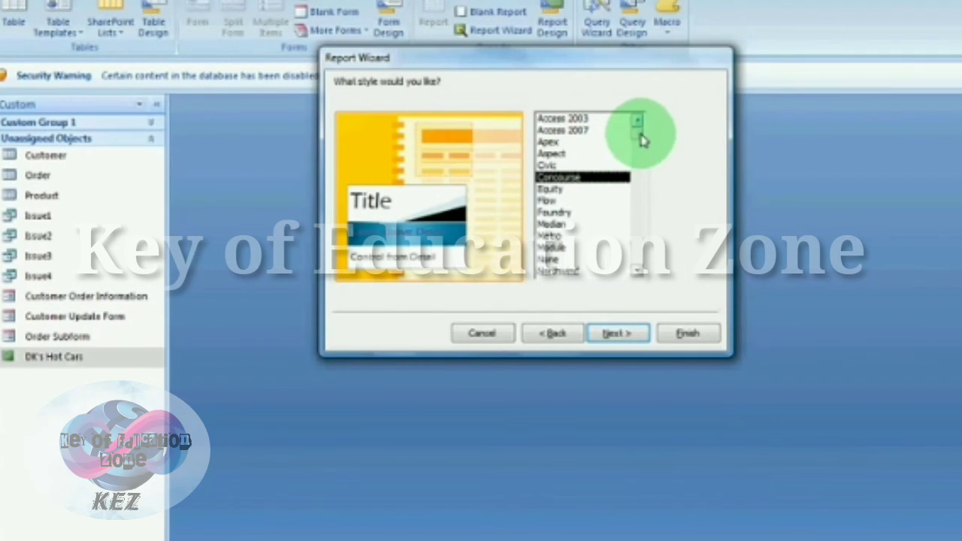
Choose the Oriel style for the report and continue to the title settings.
left_click_drag(639, 139, 641, 186)
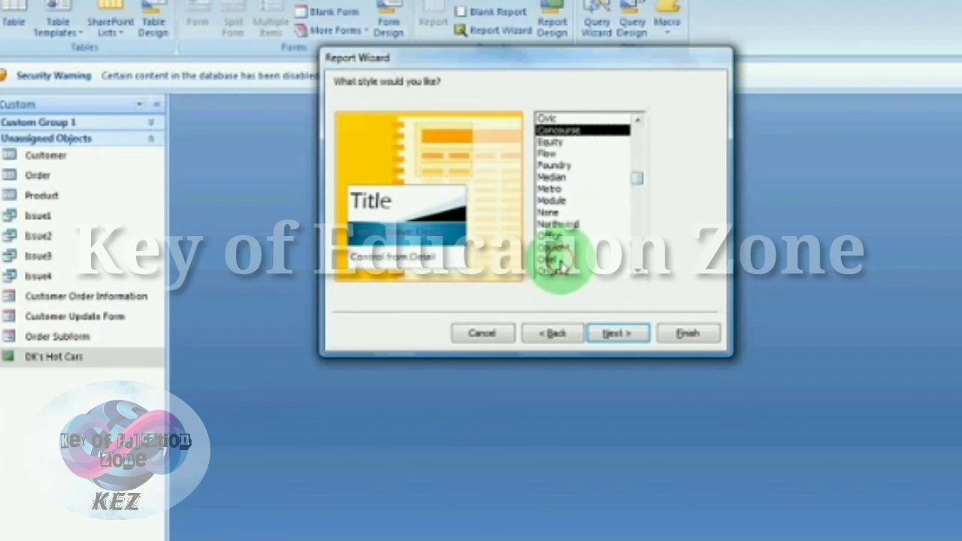
left_click(560, 260)
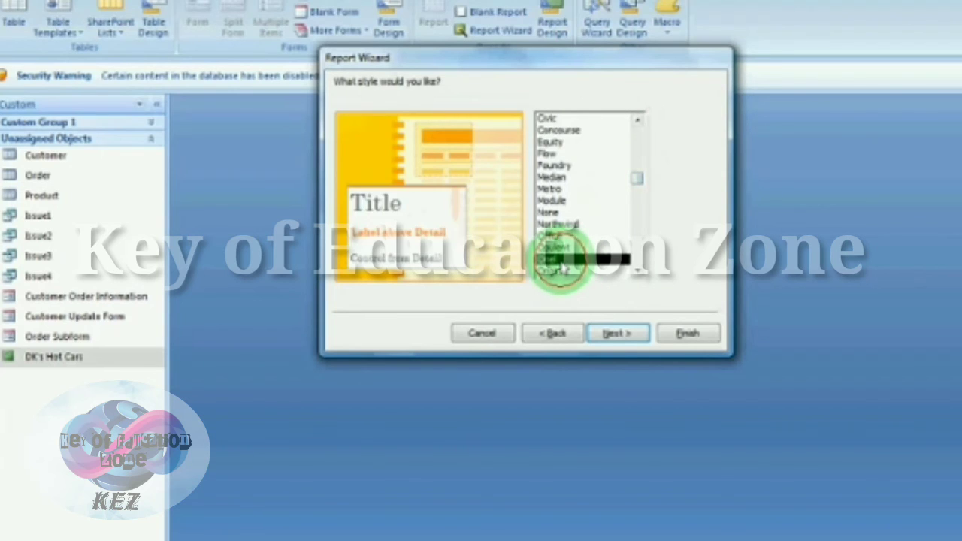
left_click(608, 337)
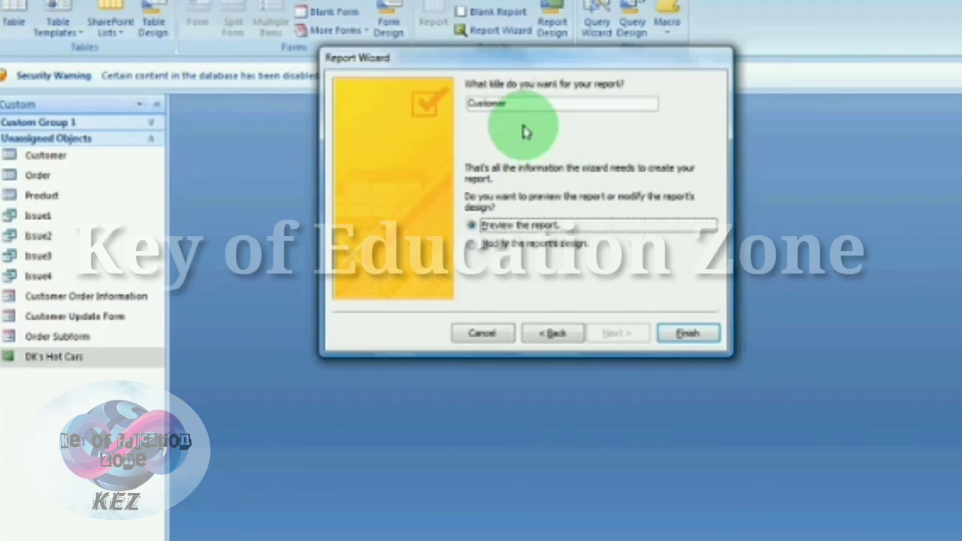
Title the report "test 1" and finish the wizard with the report opened in preview.
left_click(511, 104)
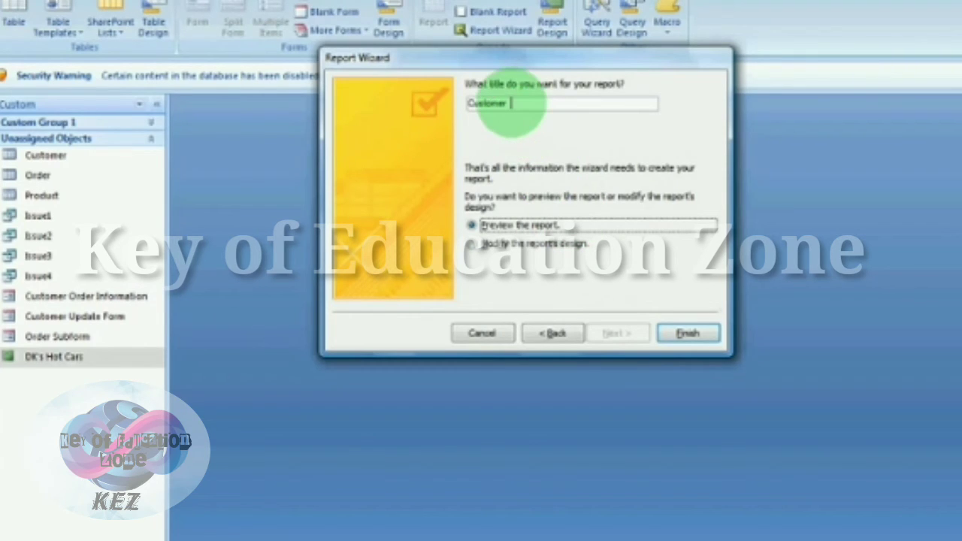
left_click_drag(512, 104, 452, 108)
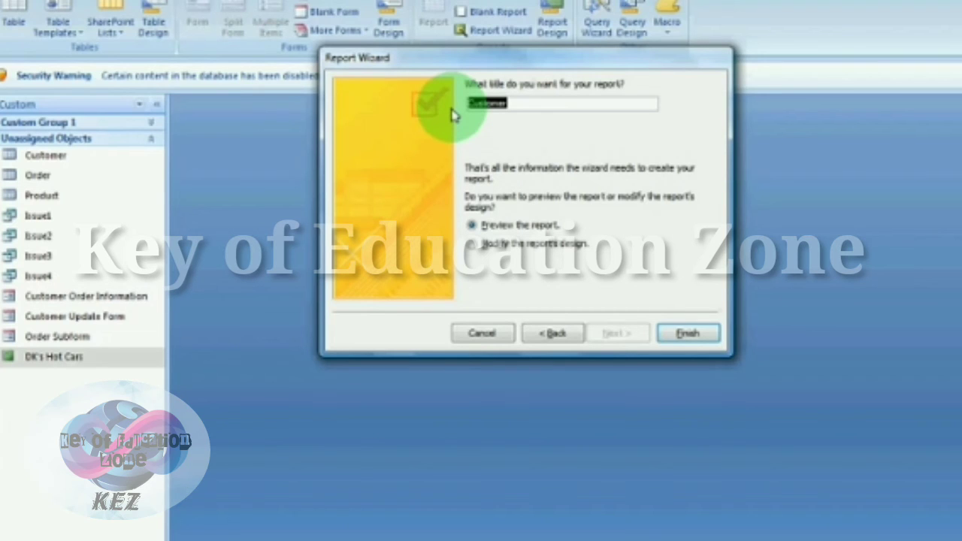
type("Invoi")
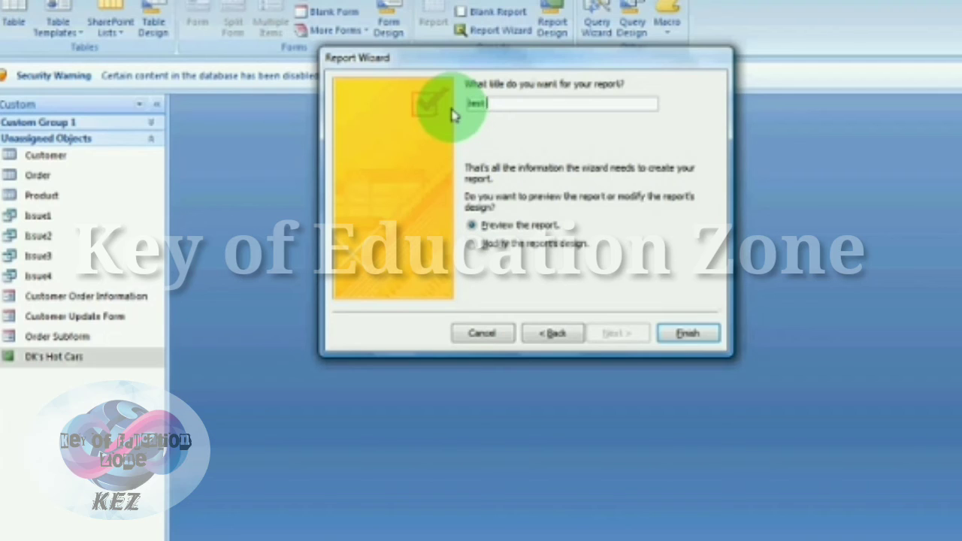
type(" 1")
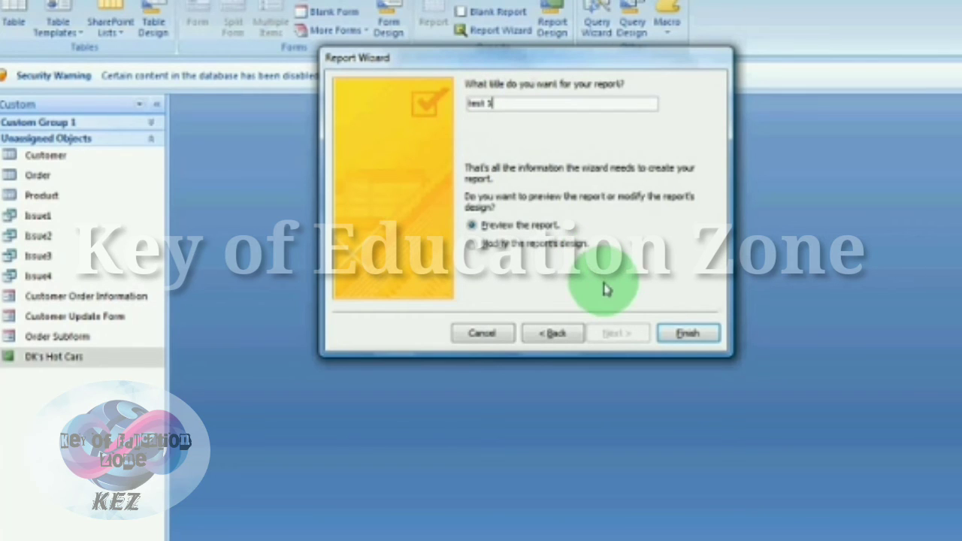
left_click(676, 340)
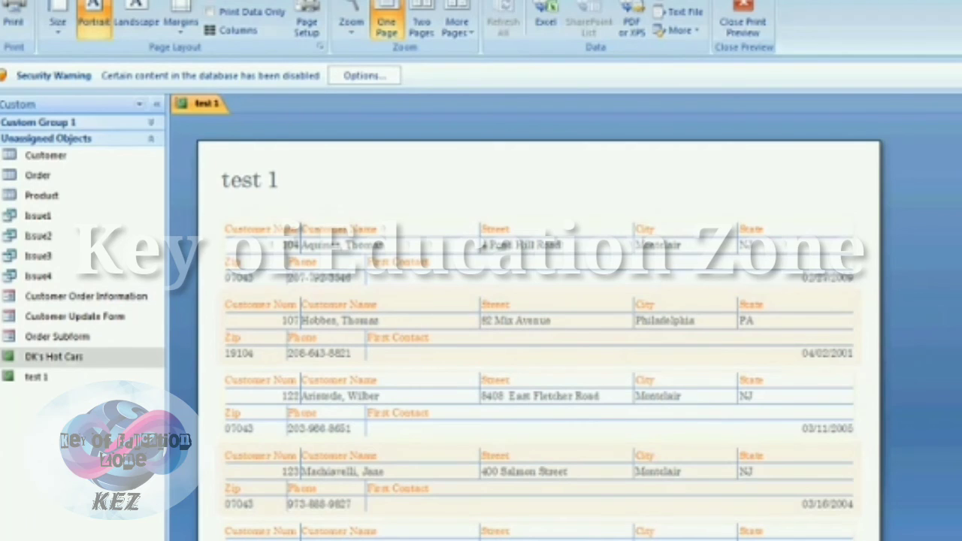
Examine the customer records and footer on the first page of the test 1 report preview.
scroll(539, 328, "down", 1)
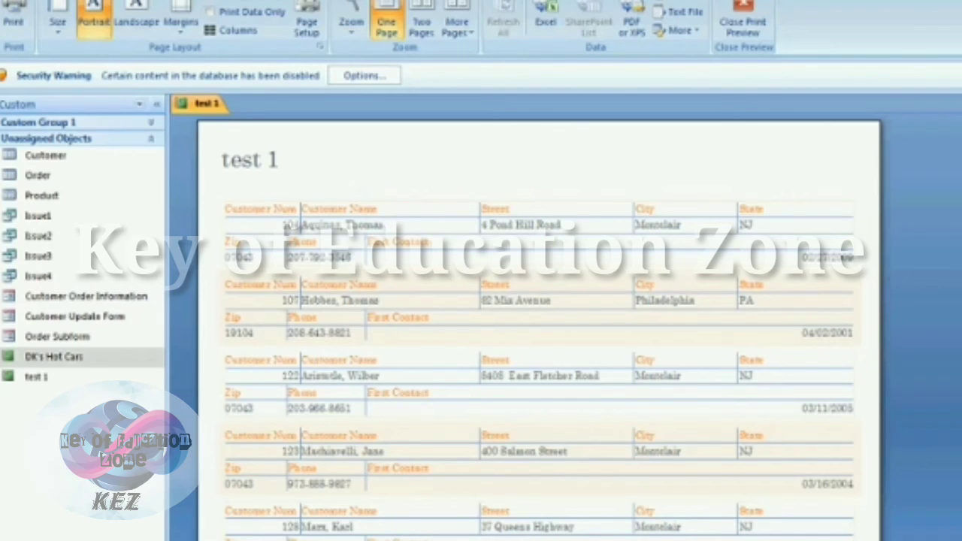
scroll(538, 331, "down", 1)
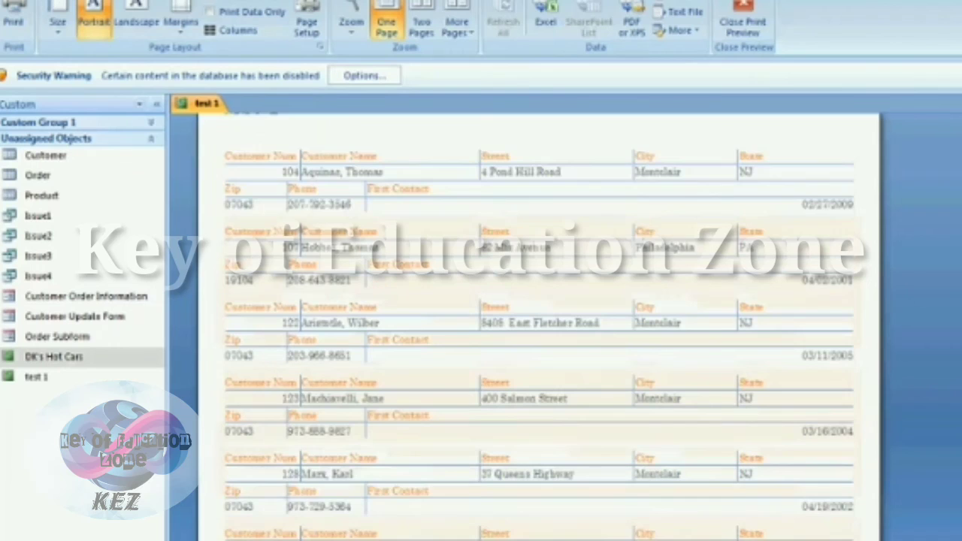
scroll(538, 331, "down", 1)
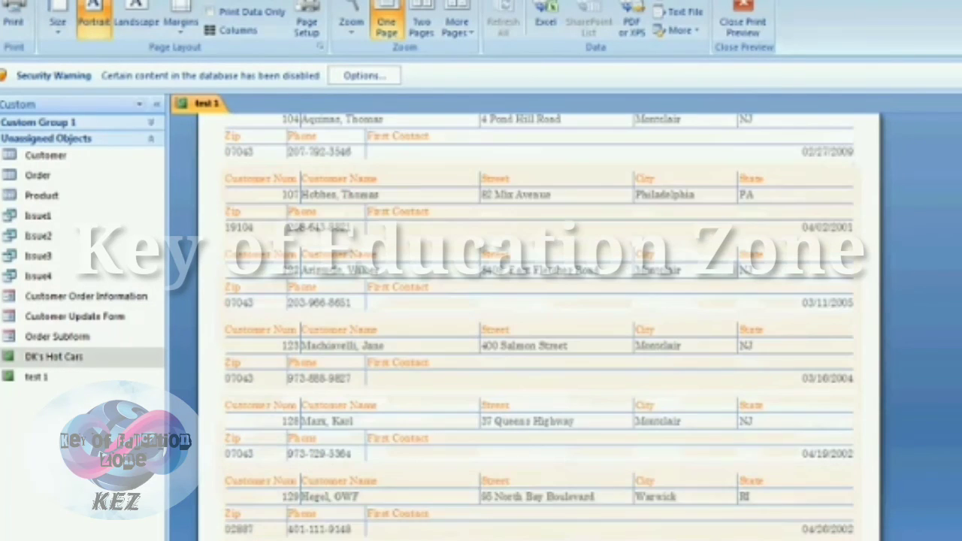
scroll(538, 330, "down", 1)
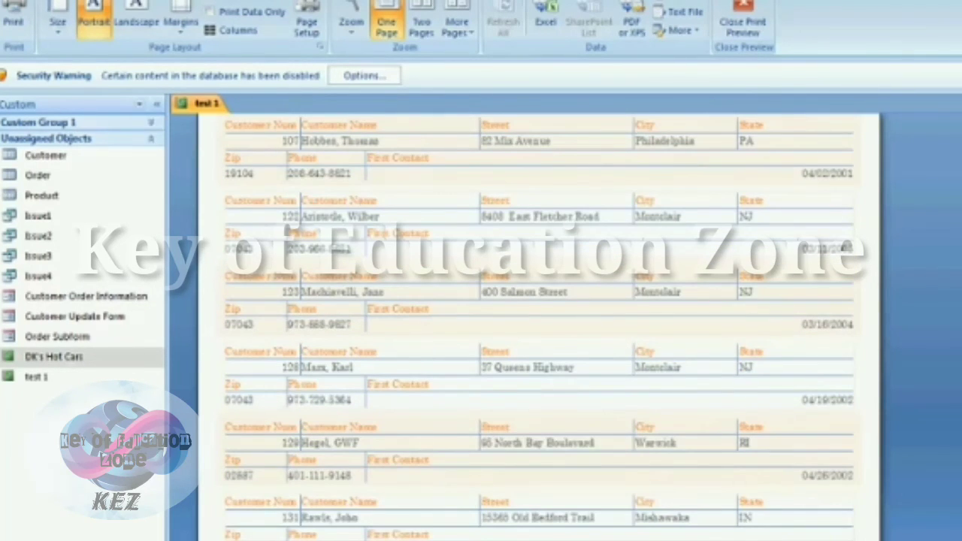
scroll(538, 331, "down", 3)
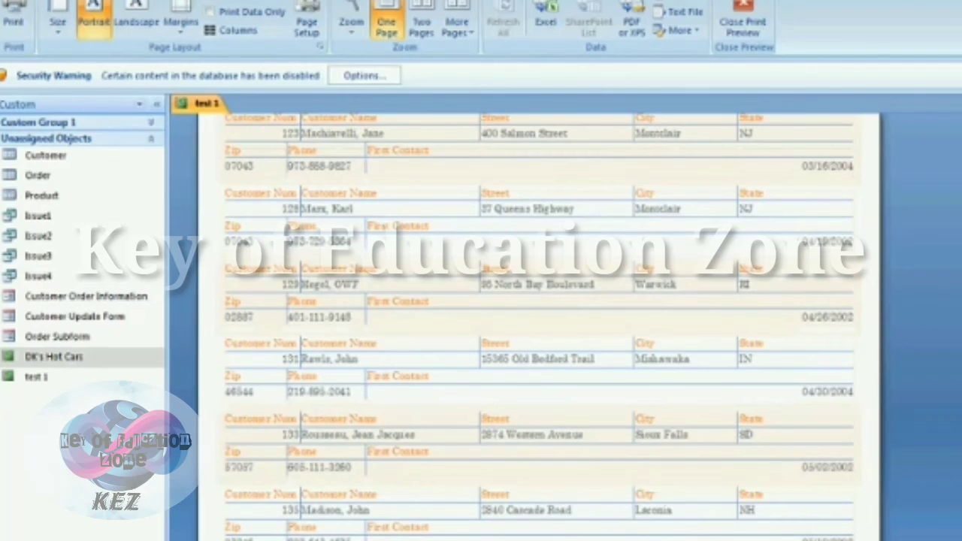
scroll(538, 331, "down", 1)
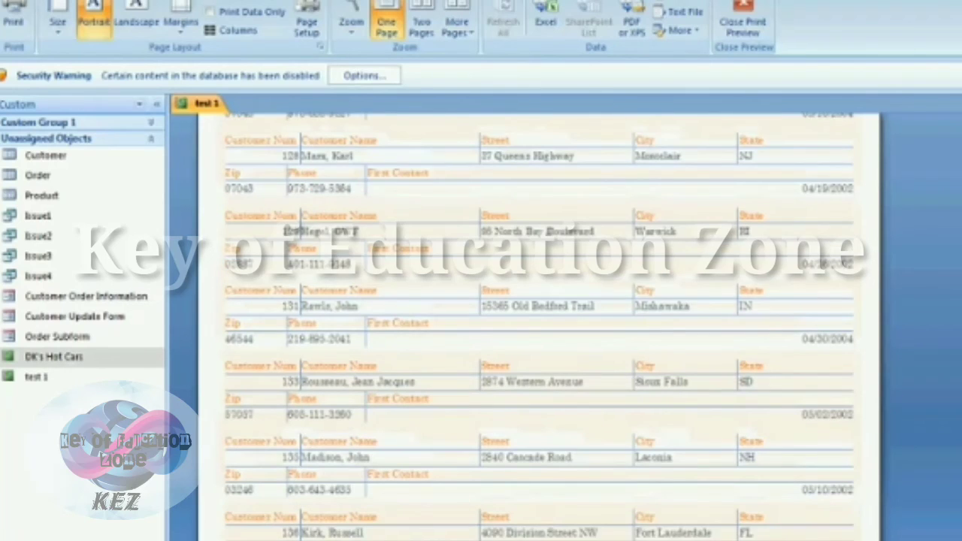
scroll(538, 330, "down", 1)
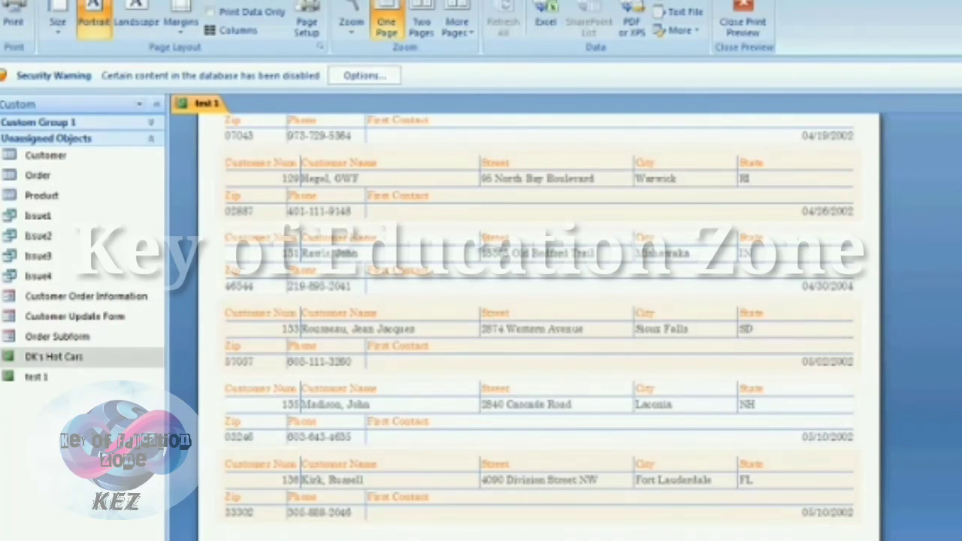
scroll(537, 331, "down", 1)
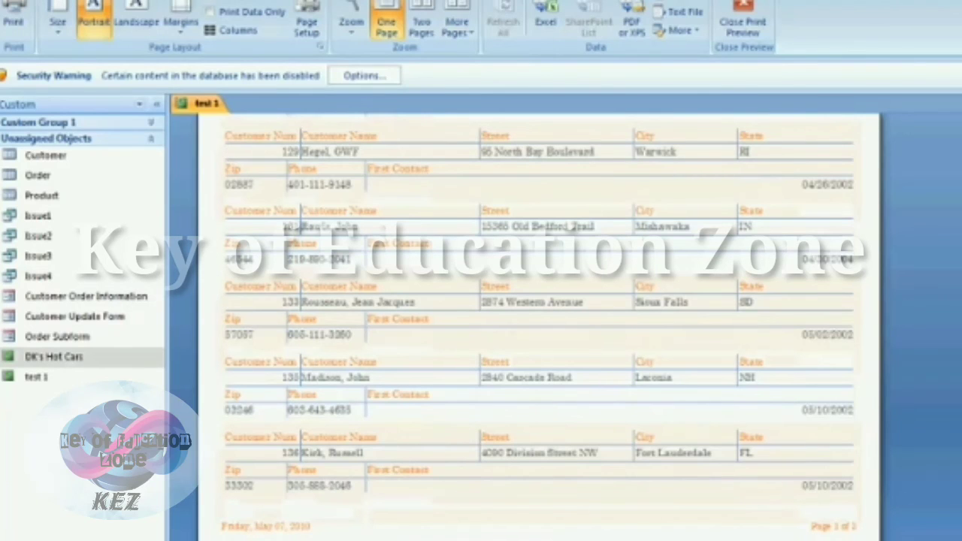
scroll(538, 331, "down", 1)
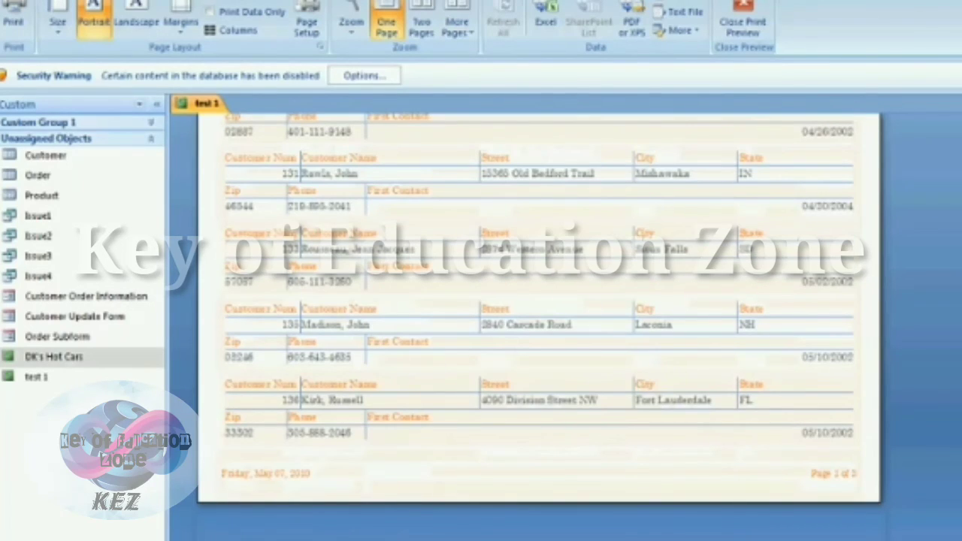
scroll(538, 330, "down", 1)
scroll(538, 301, "up", 1)
scroll(538, 301, "up", 5)
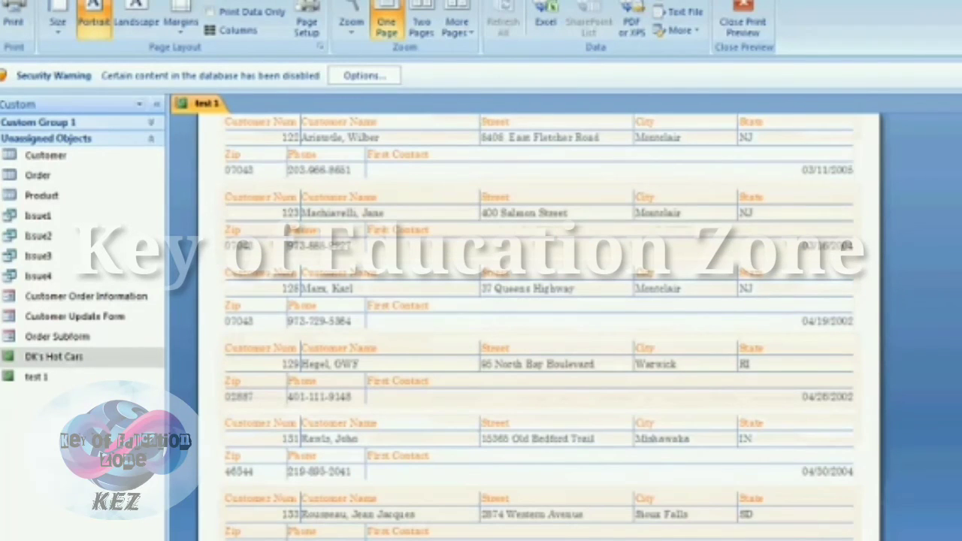
Review the report preview's first page again, from the title at its head through the customer entries to the date and page number.
scroll(537, 328, "up", 5)
scroll(538, 327, "up", 5)
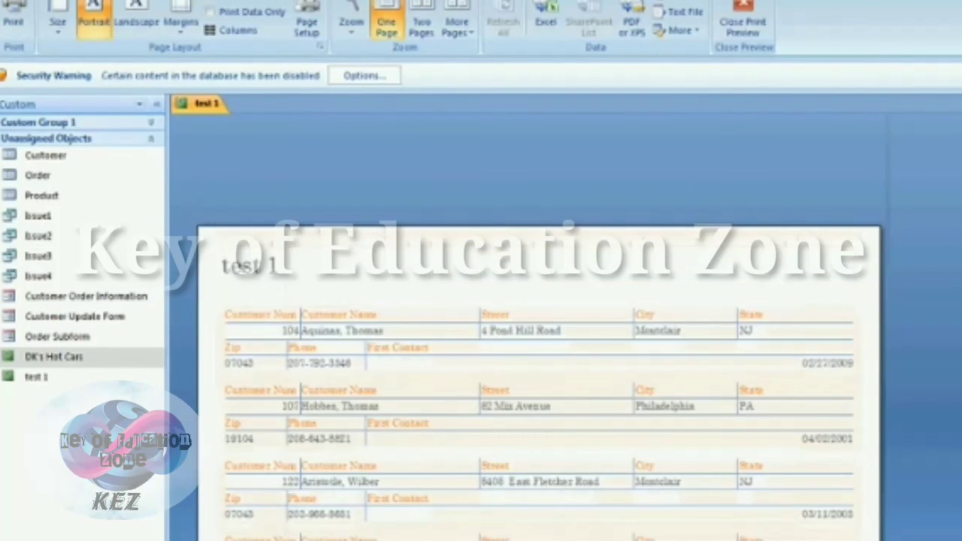
scroll(538, 327, "down", 5)
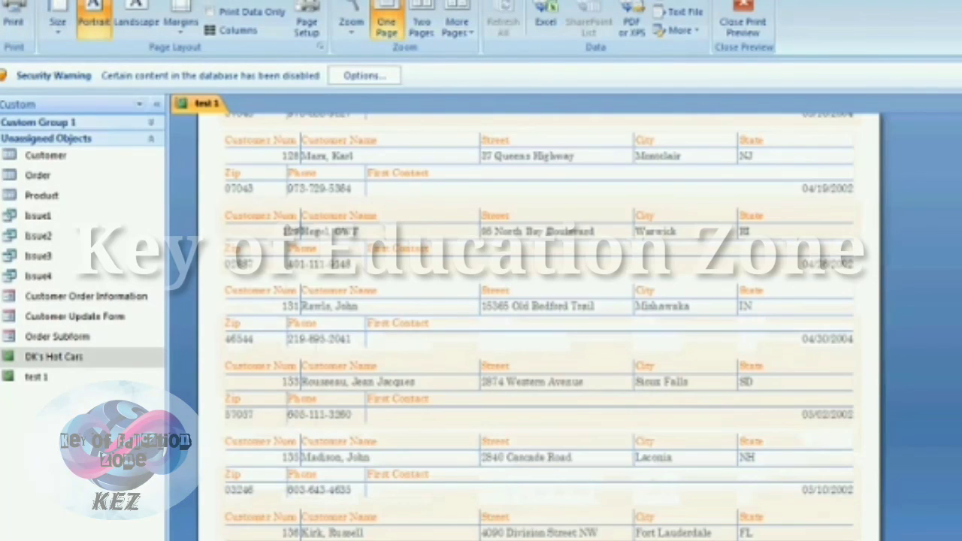
scroll(538, 327, "down", 5)
scroll(538, 327, "up", 2)
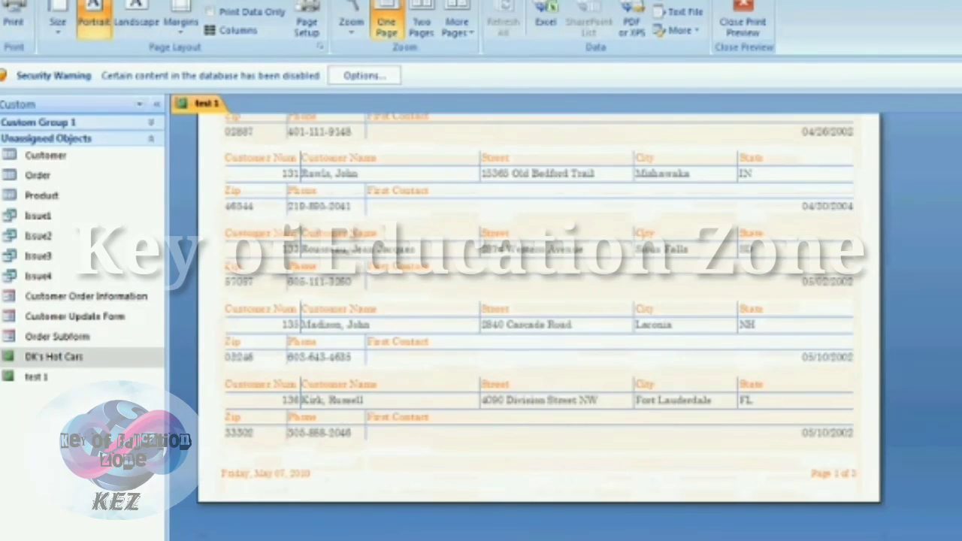
scroll(537, 327, "down", 2)
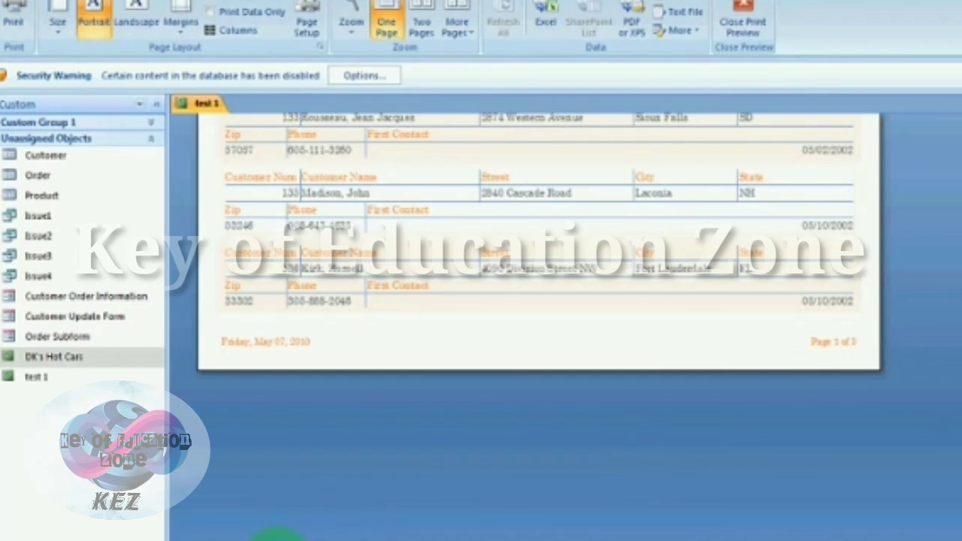
Go to the second page of the report preview and examine its customer records from the start of the page.
left_click(278, 540)
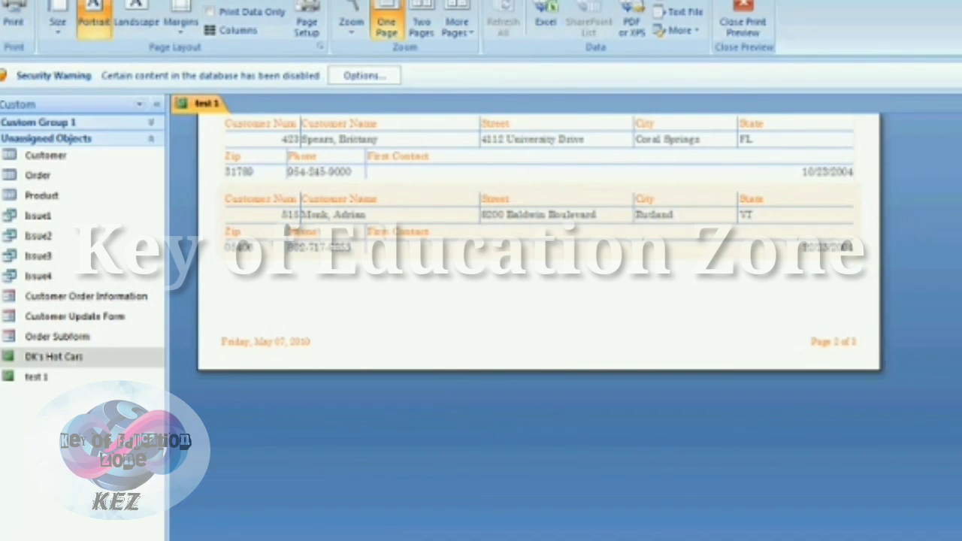
scroll(538, 324, "up", 5)
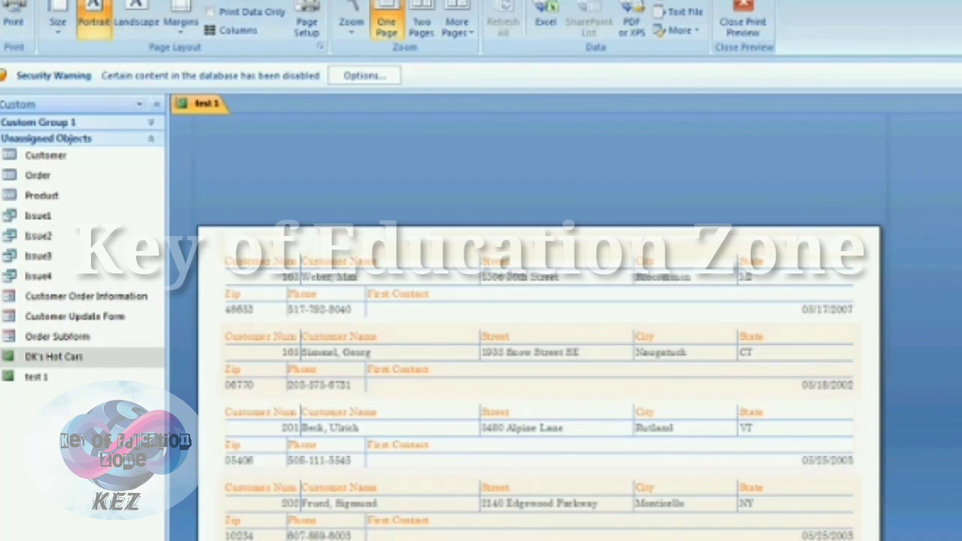
scroll(538, 382, "up", 1)
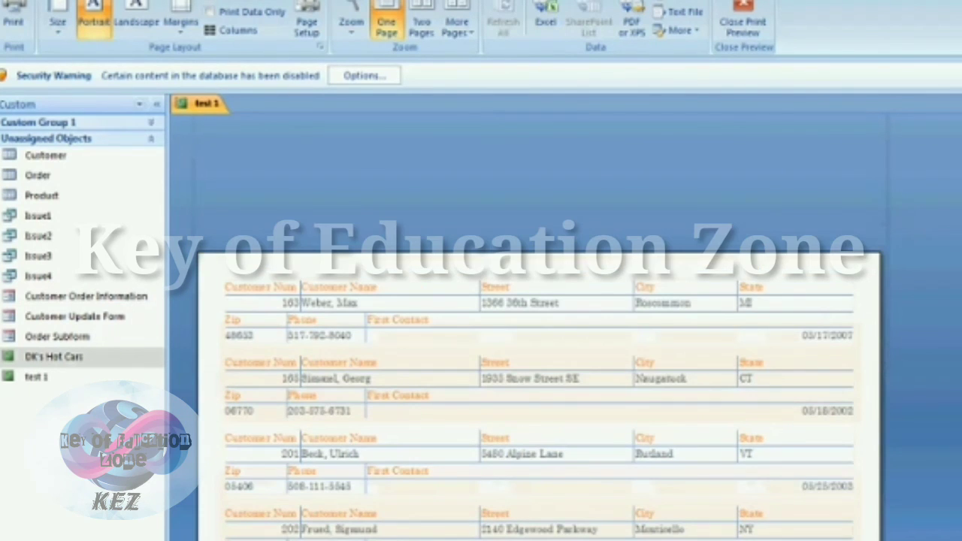